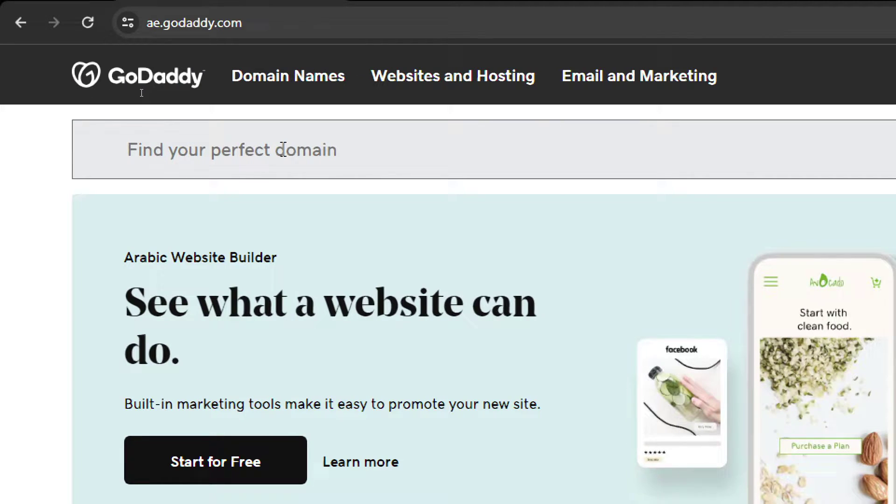
Search GoDaddy for domains matching Titanltd
{"action": "left_click", "coordinate": [241, 158]}
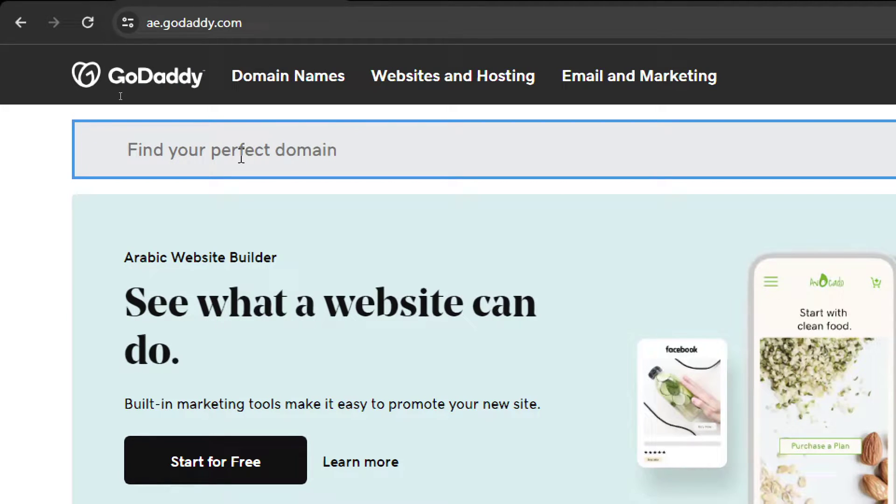
{"action": "type", "text": "Titanltd"}
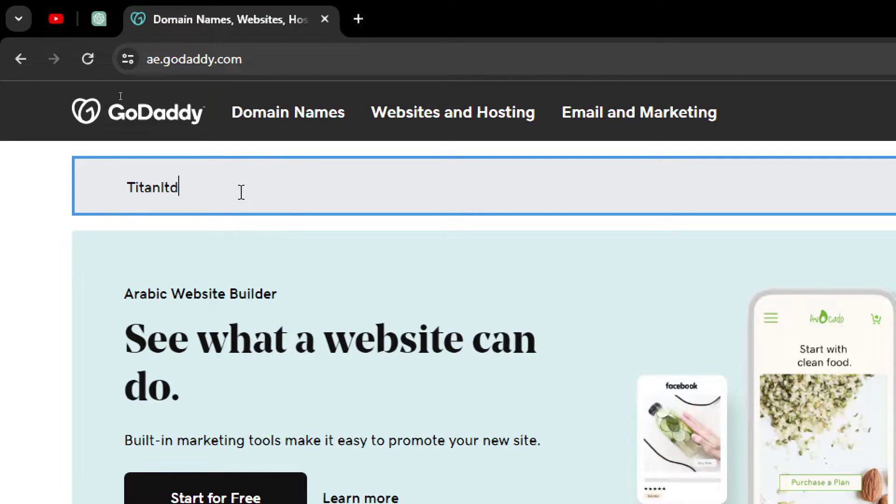
{"action": "key", "text": "Return"}
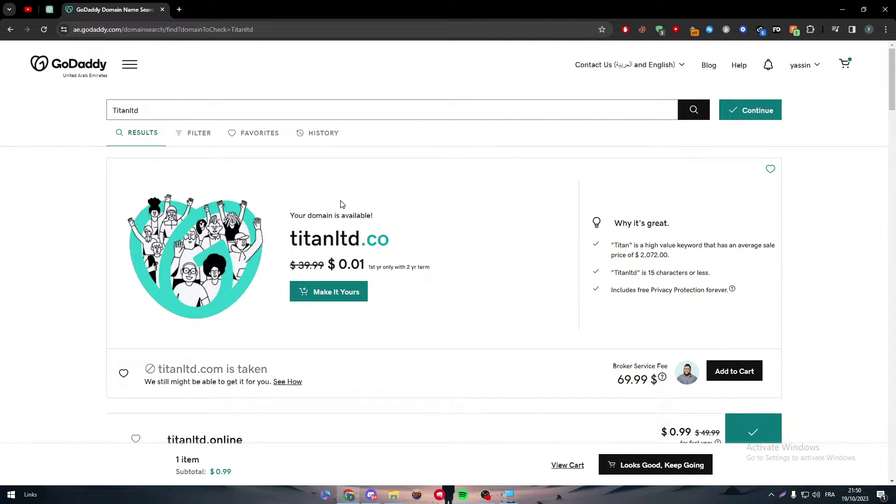
{"action": "scroll", "coordinate": [891, 130], "scroll_direction": "down", "scroll_amount": 2}
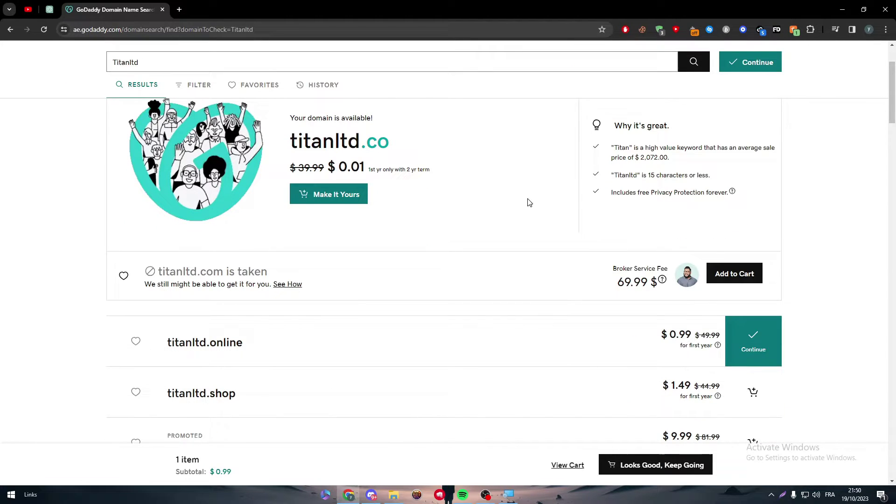
{"action": "scroll", "coordinate": [891, 107], "scroll_direction": "down", "scroll_amount": 2}
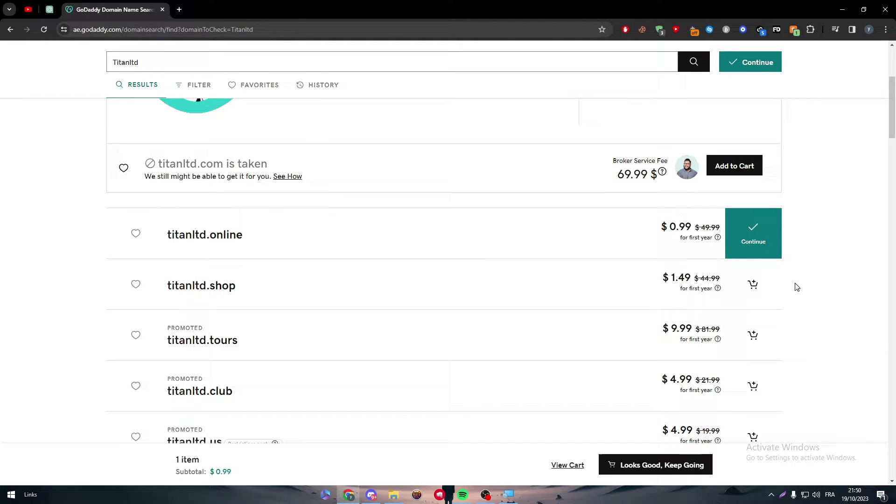
{"action": "left_click_drag", "start_coordinate": [892, 125], "coordinate": [894, 339]}
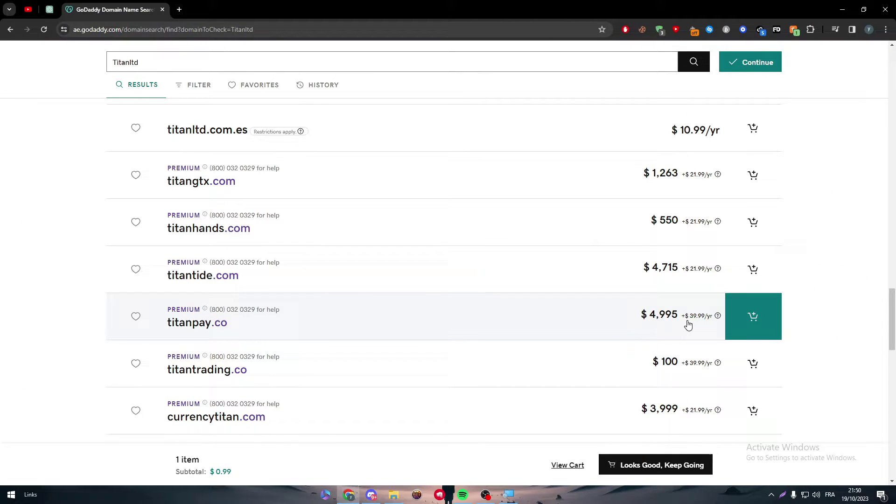
{"action": "left_click_drag", "start_coordinate": [892, 331], "coordinate": [873, 97]}
Add titanltd.online to the cart and continue to the checkout cart
{"action": "scroll", "coordinate": [874, 98], "scroll_direction": "down", "scroll_amount": 2}
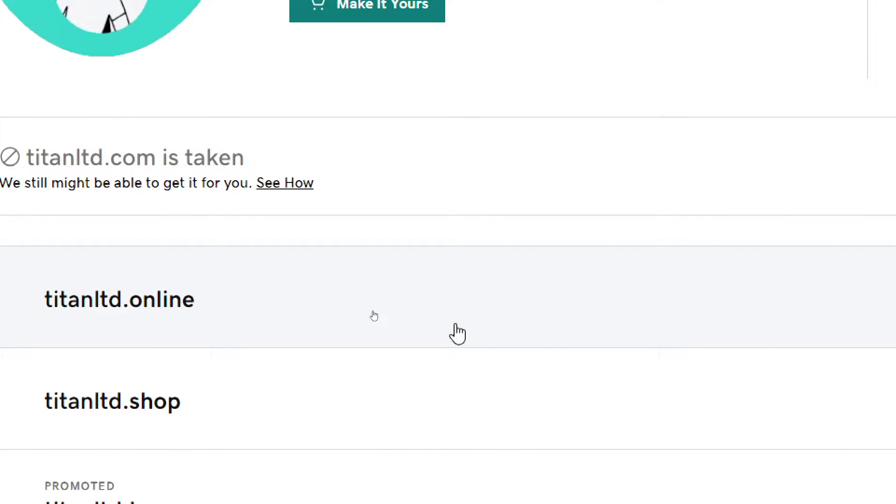
{"action": "left_click", "coordinate": [653, 297]}
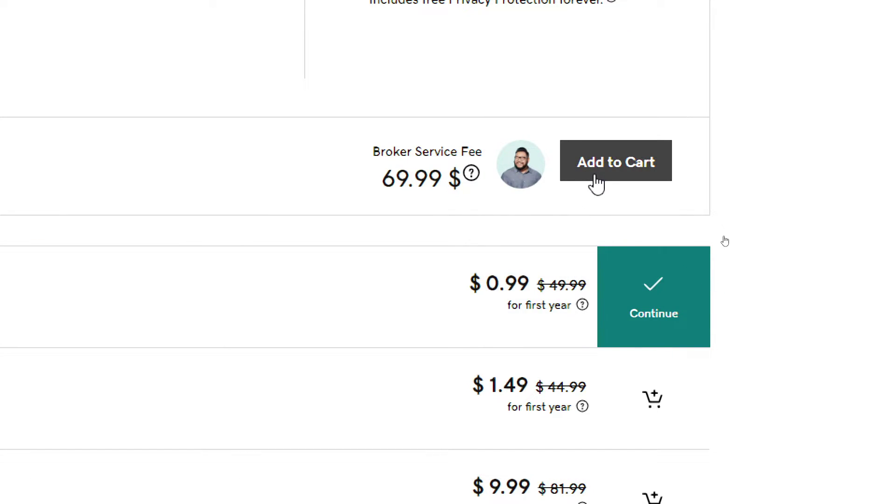
{"action": "scroll", "coordinate": [657, 80], "scroll_direction": "up", "scroll_amount": 2}
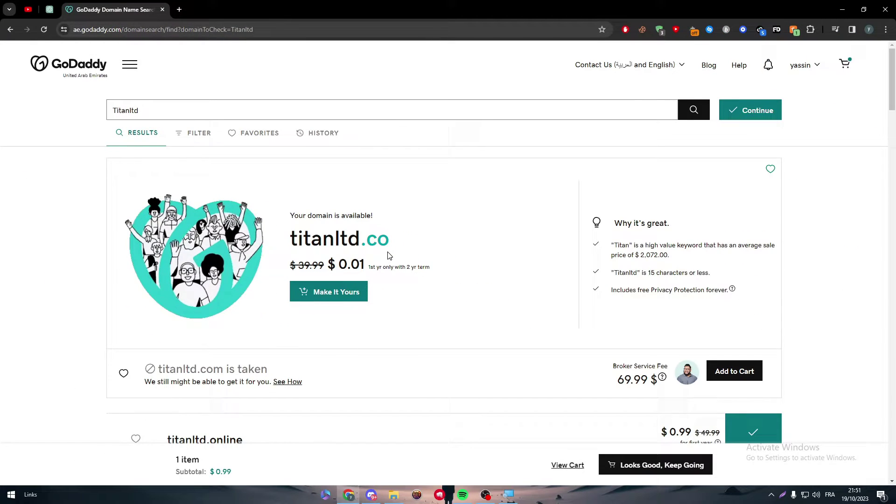
{"action": "scroll", "coordinate": [264, 229], "scroll_direction": "down", "scroll_amount": 4}
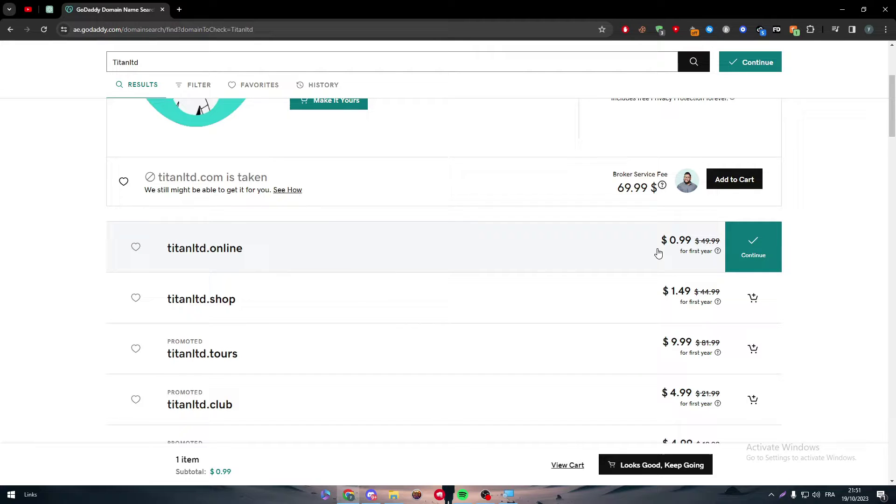
{"action": "left_click", "coordinate": [769, 245]}
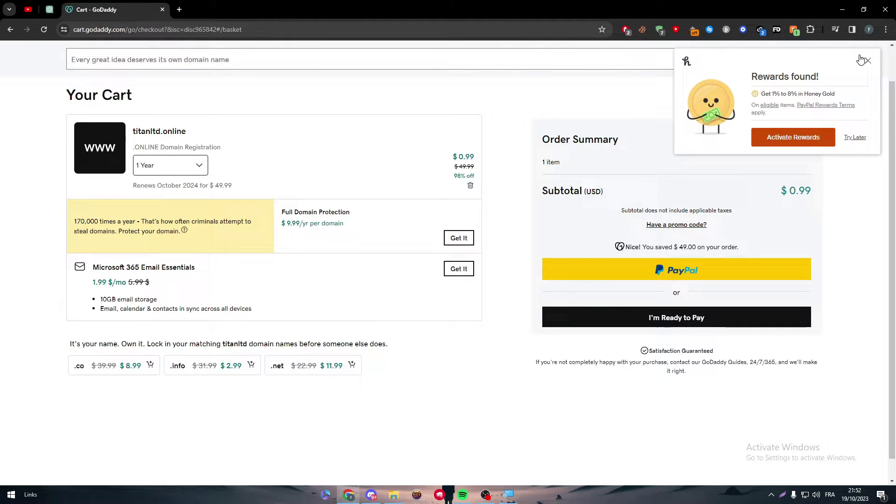
Dismiss the rewards pop-up and set titanltd.online's term to 5 years, then back to 1 year
{"action": "left_click", "coordinate": [868, 61]}
{"action": "left_click", "coordinate": [184, 169]}
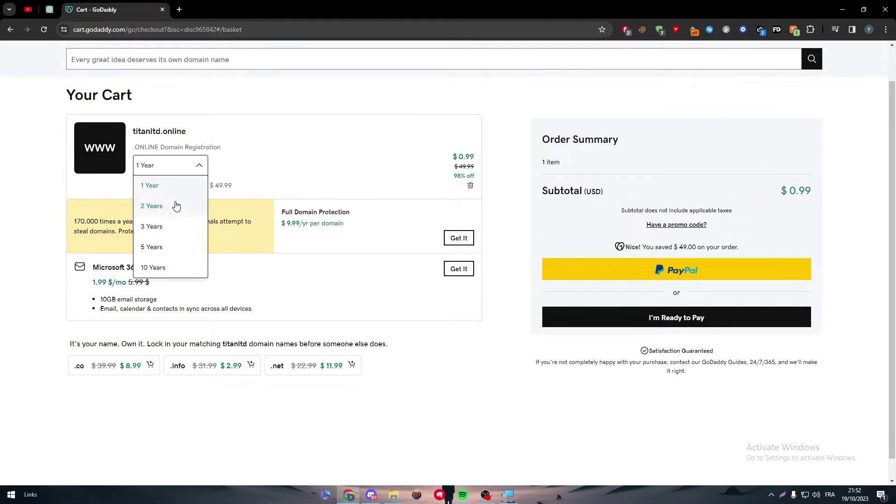
{"action": "left_click", "coordinate": [165, 249]}
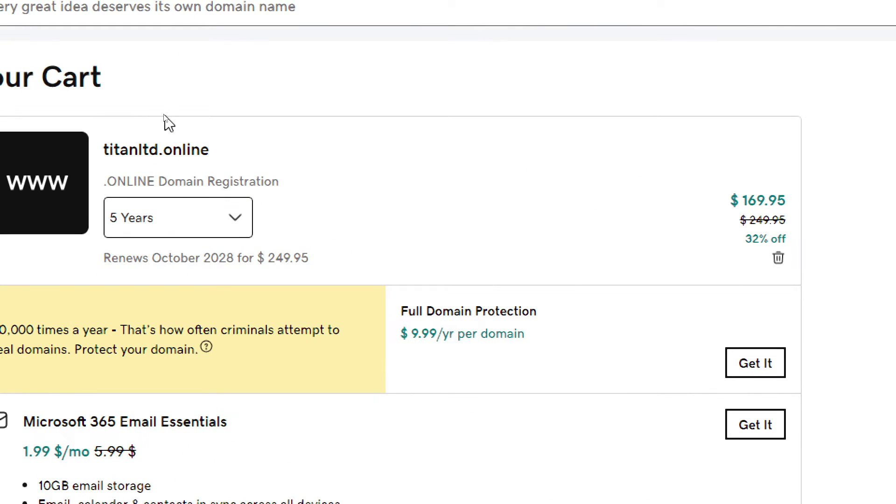
{"action": "left_click", "coordinate": [166, 201]}
{"action": "left_click", "coordinate": [116, 261]}
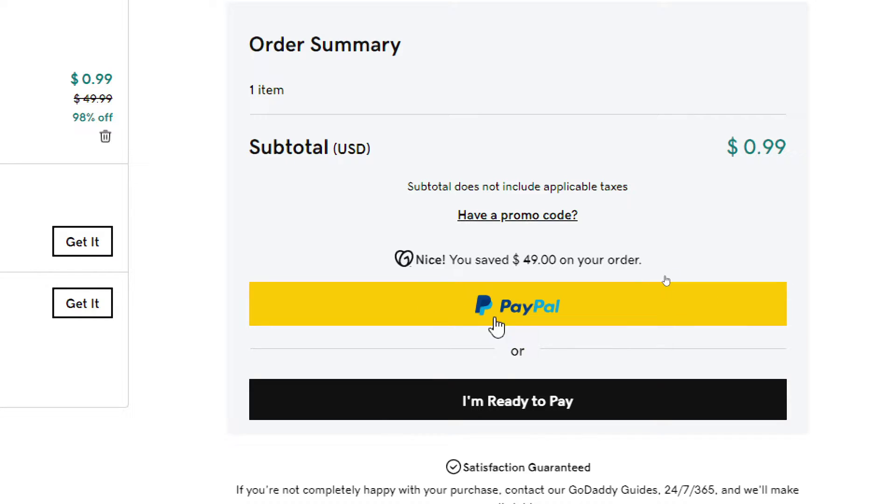
Proceed to payment and highlight the $0.18 taxes and fees on the checkout page
{"action": "left_click", "coordinate": [513, 403]}
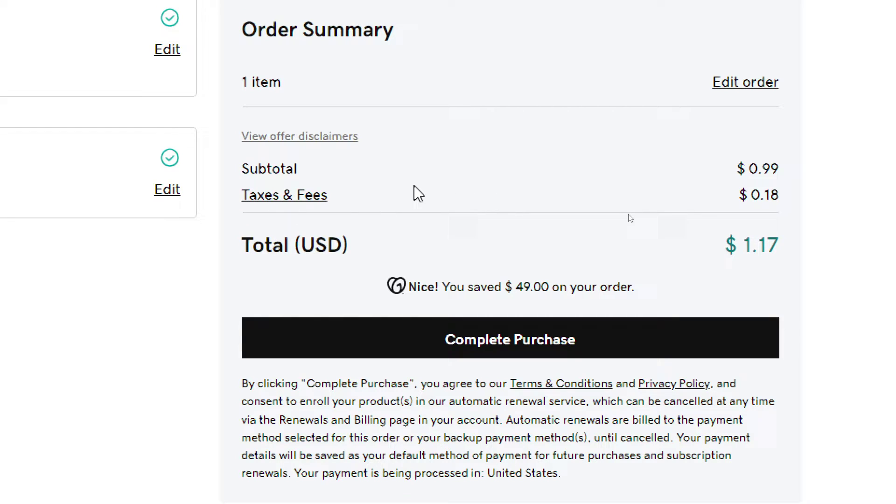
{"action": "left_click_drag", "start_coordinate": [750, 194], "coordinate": [814, 201]}
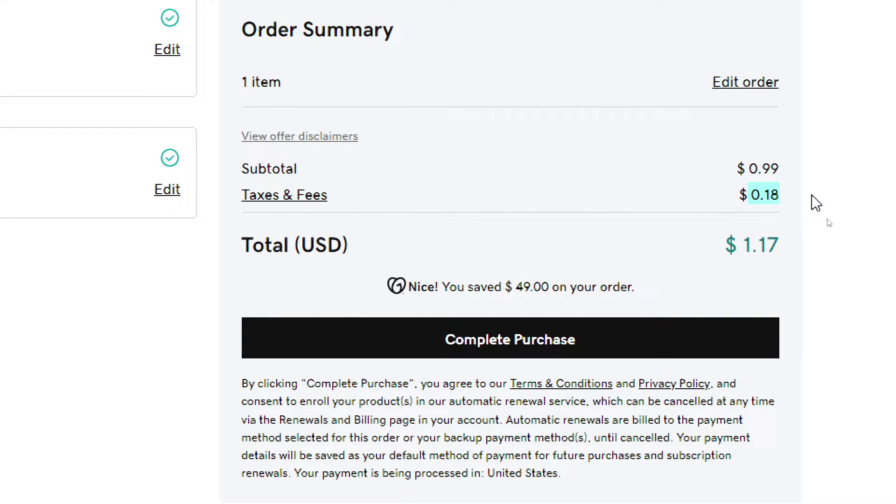
{"action": "left_click", "coordinate": [815, 202]}
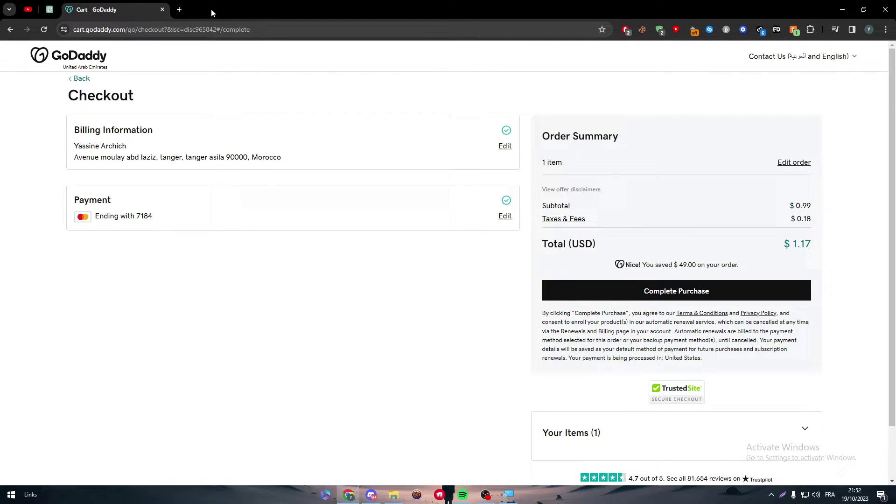
Open GoDaddy's order confirmation email in Gmail and follow its Connect My Site link
{"action": "key", "text": "ctrl+t"}
{"action": "left_click", "coordinate": [792, 74]}
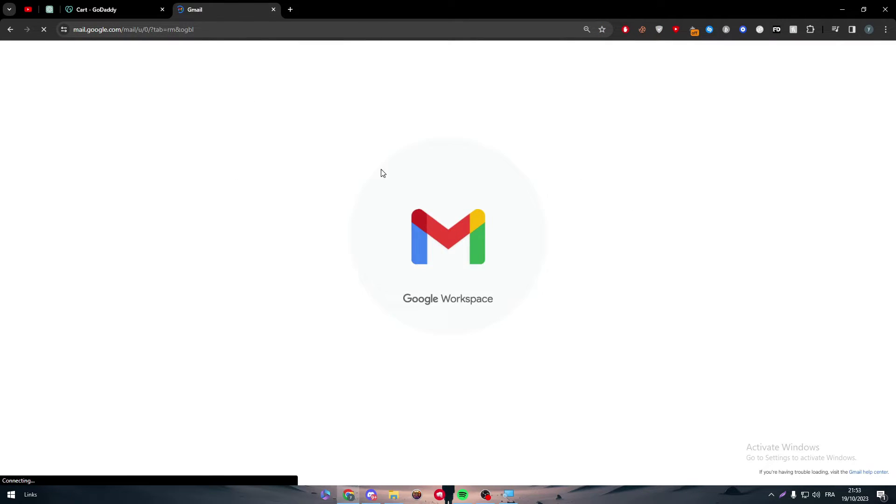
{"action": "left_click", "coordinate": [166, 249]}
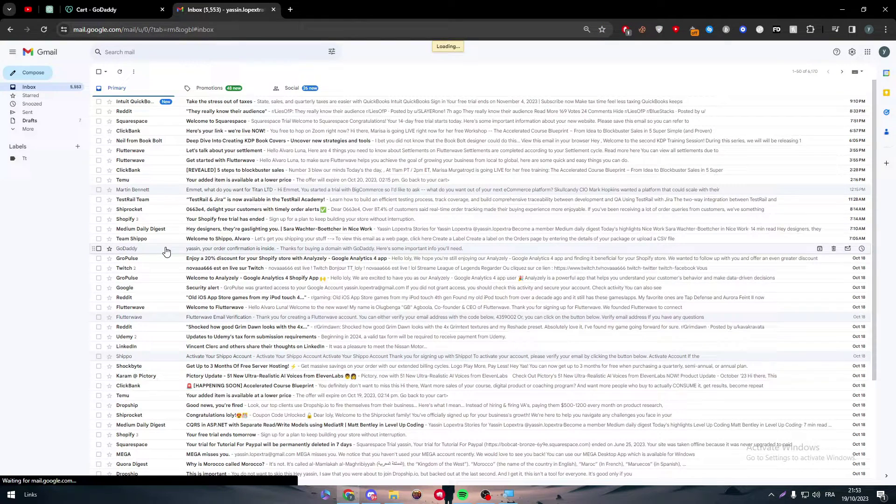
{"action": "scroll", "coordinate": [872, 181], "scroll_direction": "down", "scroll_amount": 2}
{"action": "left_click_drag", "start_coordinate": [871, 181], "coordinate": [864, 231]}
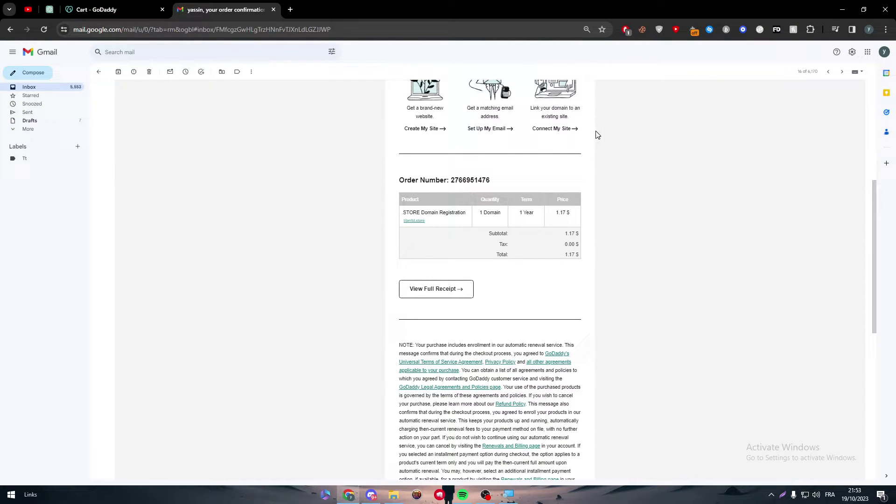
{"action": "scroll", "coordinate": [871, 206], "scroll_direction": "up", "scroll_amount": 2}
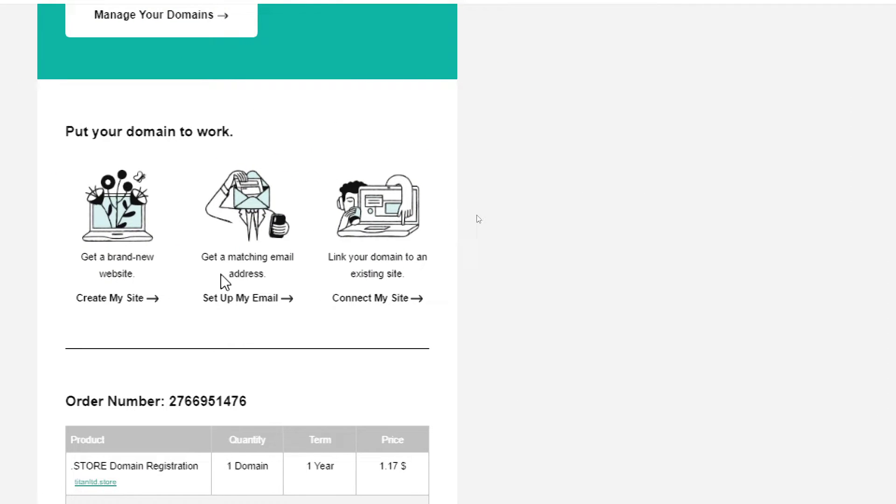
{"action": "left_click", "coordinate": [370, 299]}
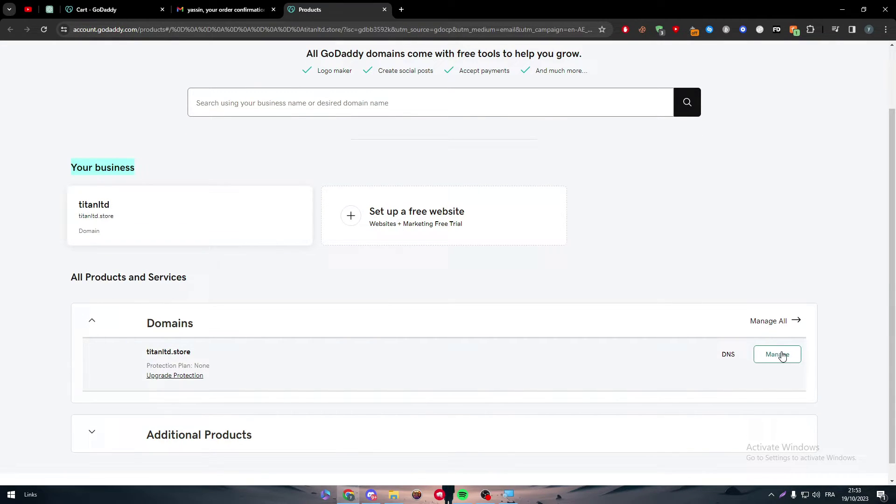
Open the connection page for titanltd.store and highlight its Websites heading
{"action": "left_click", "coordinate": [782, 364]}
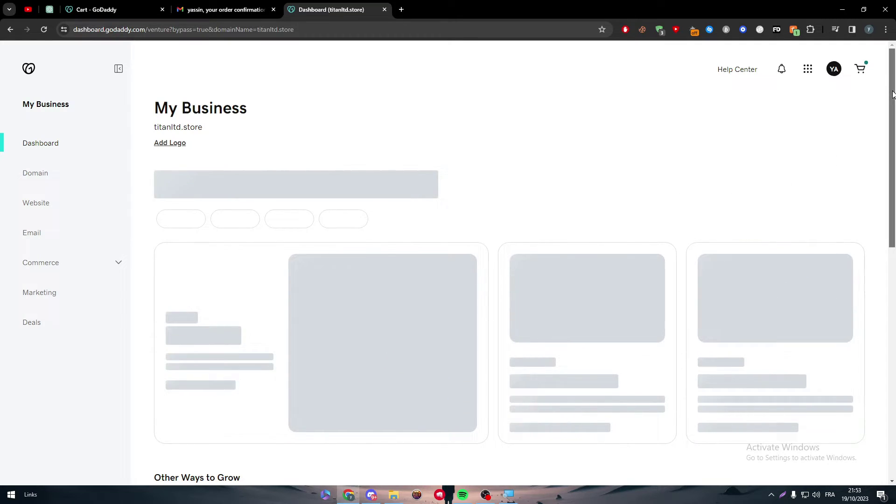
{"action": "scroll", "coordinate": [753, 331], "scroll_direction": "down", "scroll_amount": 10}
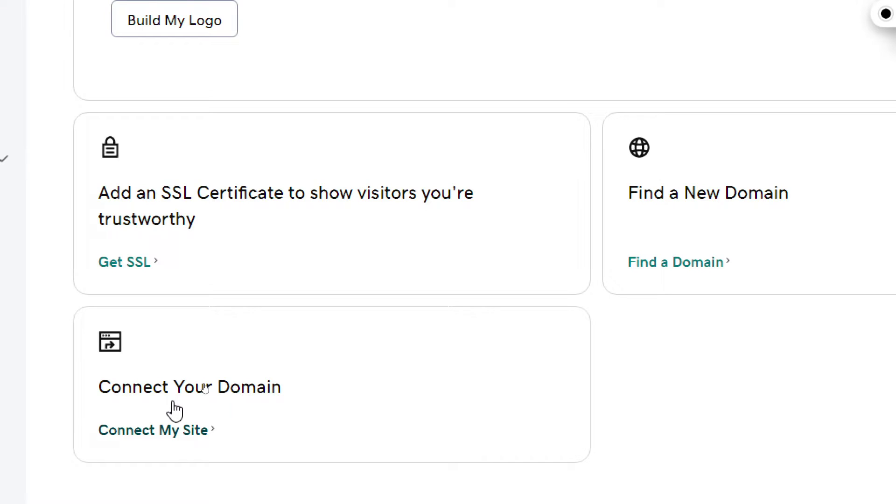
{"action": "left_click", "coordinate": [173, 404]}
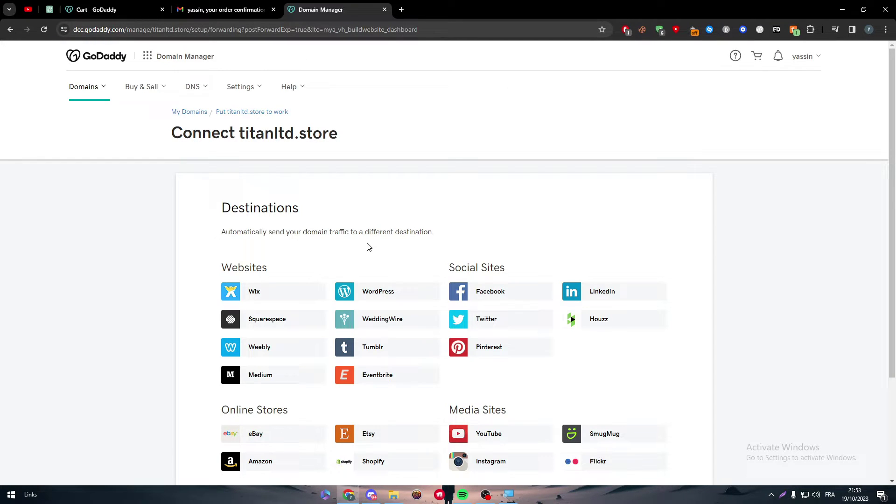
{"action": "scroll", "coordinate": [873, 154], "scroll_direction": "down", "scroll_amount": 2}
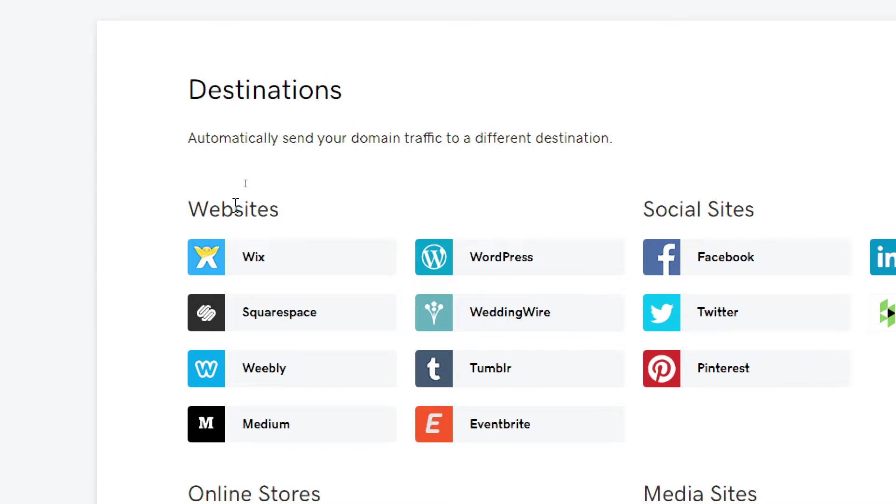
{"action": "left_click_drag", "start_coordinate": [234, 207], "coordinate": [314, 215]}
{"action": "left_click", "coordinate": [314, 215]}
{"action": "left_click_drag", "start_coordinate": [183, 209], "coordinate": [298, 220]}
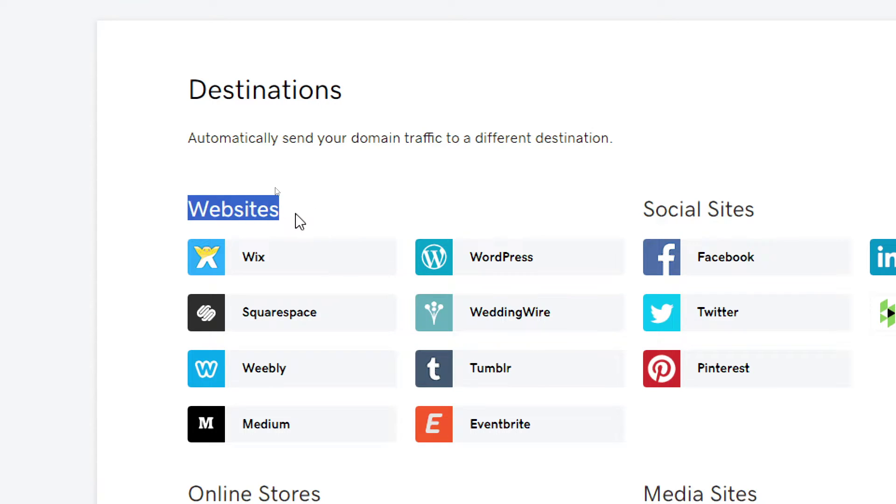
{"action": "left_click", "coordinate": [775, 209]}
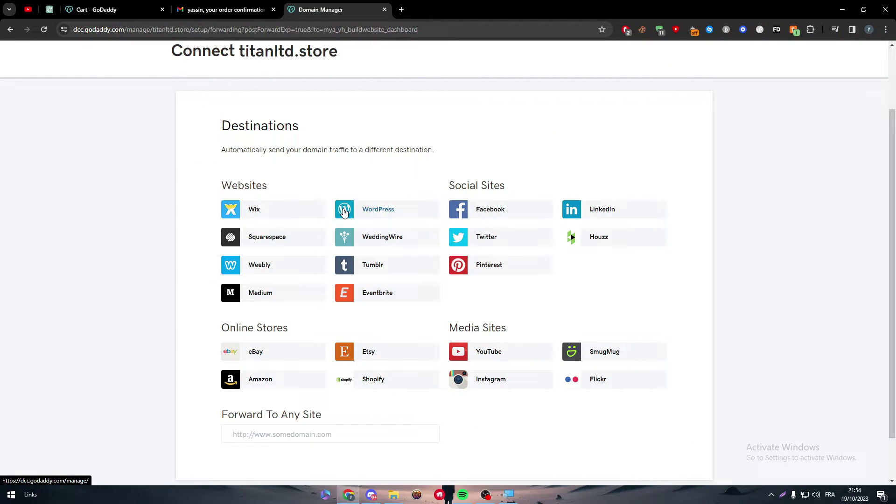
Search the web for 'webflow' in a new tab and reach the Webflow login page
{"action": "left_click", "coordinate": [402, 10]}
{"action": "type", "text": "webflow"}
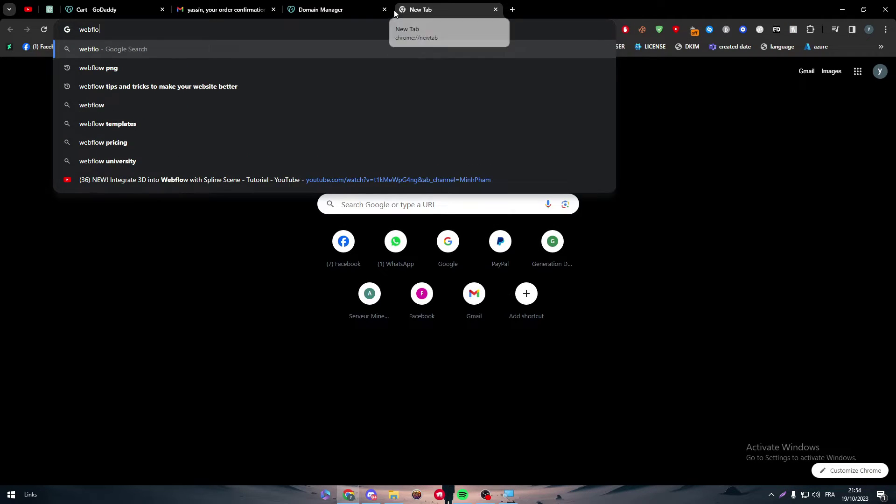
{"action": "key", "text": "Return"}
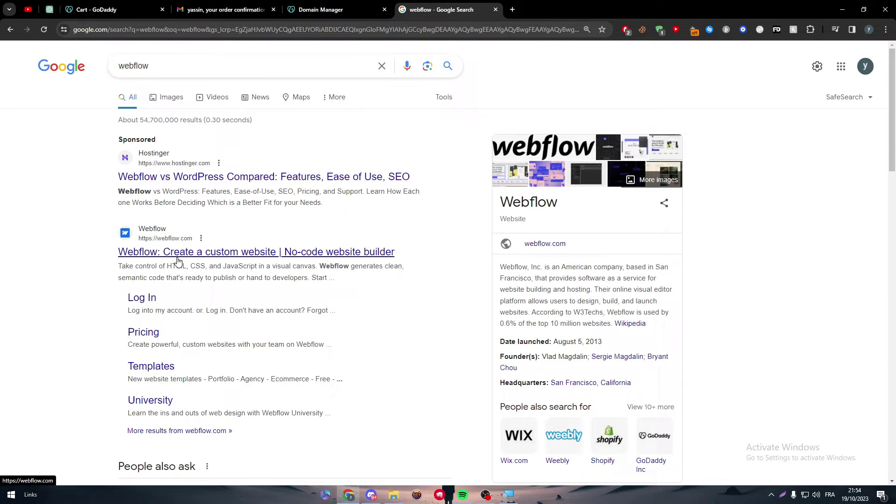
{"action": "left_click", "coordinate": [176, 252]}
{"action": "left_click", "coordinate": [572, 84]}
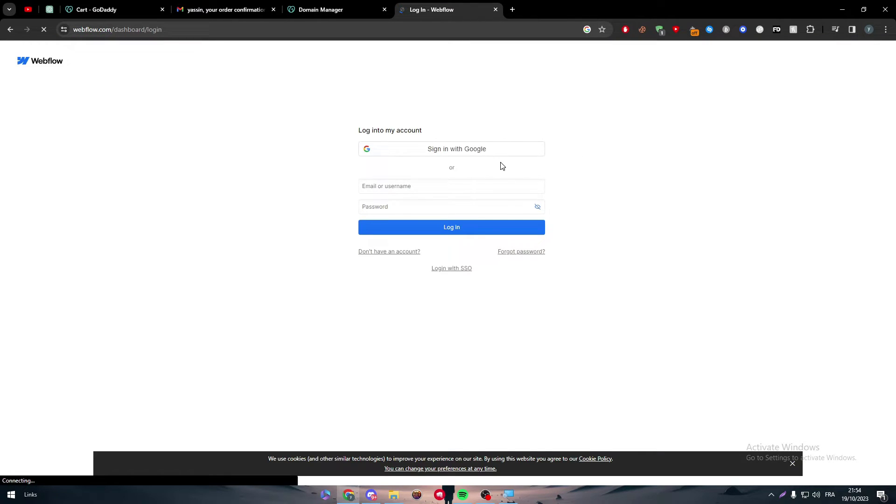
Sign in to Webflow with the first Google account offered
{"action": "left_click", "coordinate": [471, 148]}
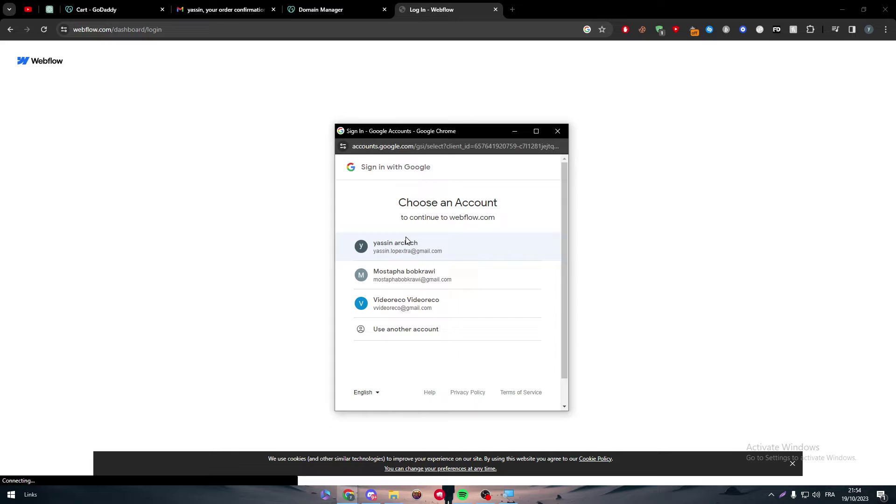
{"action": "left_click", "coordinate": [408, 241]}
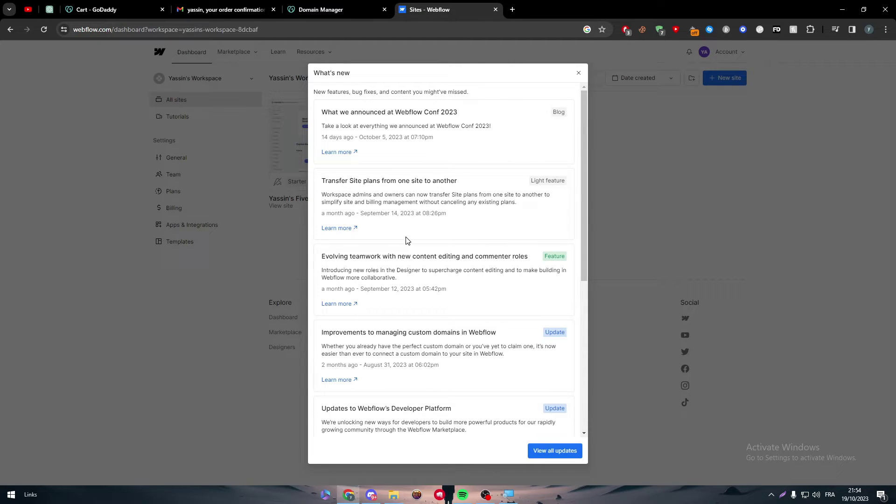
Dismiss the What's new panel and open the Test site's settings
{"action": "left_click", "coordinate": [579, 73]}
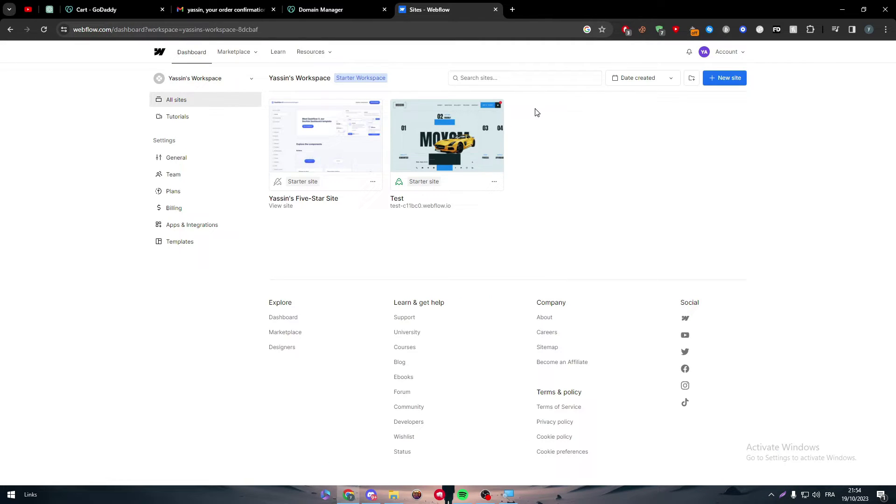
{"action": "left_click", "coordinate": [494, 180]}
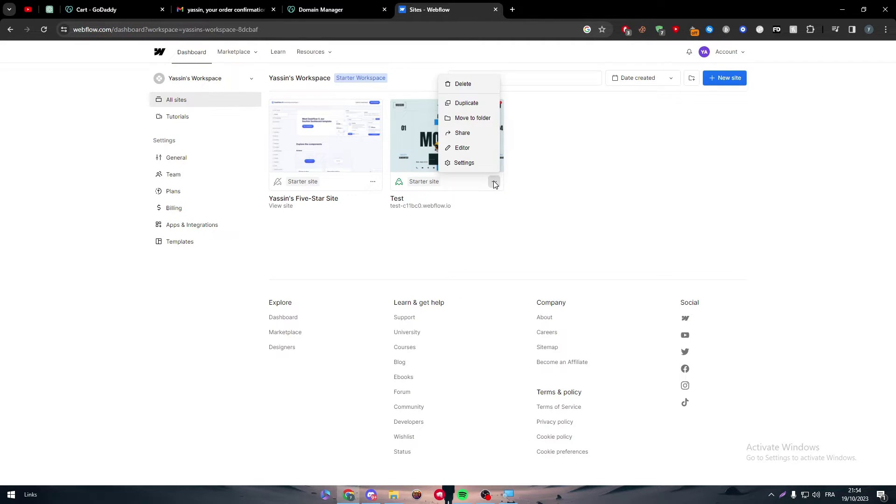
{"action": "left_click", "coordinate": [472, 162]}
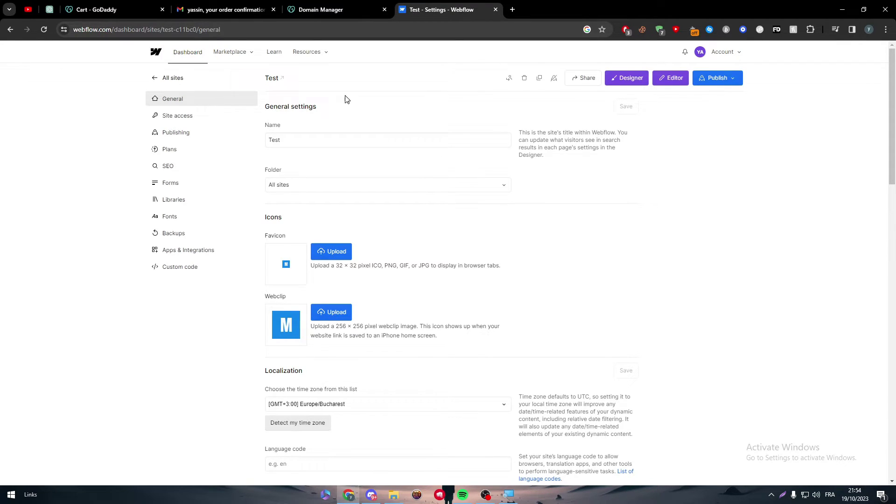
{"action": "scroll", "coordinate": [869, 265], "scroll_direction": "down", "scroll_amount": 10}
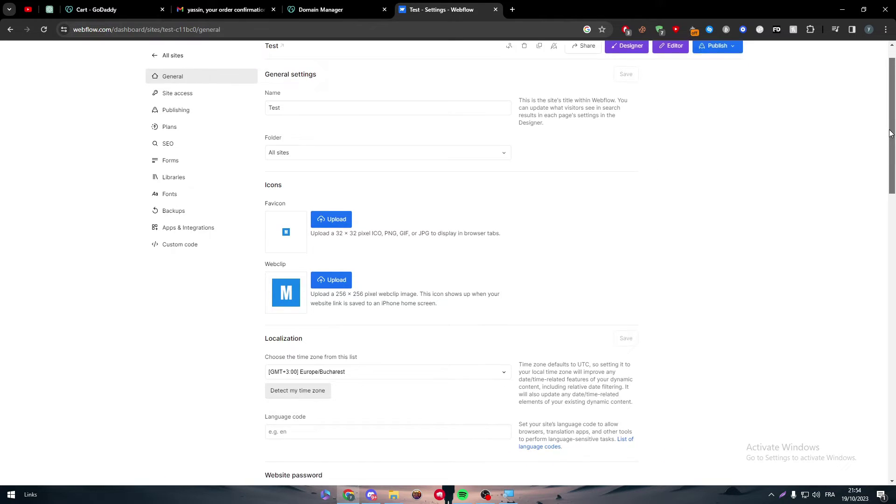
{"action": "scroll", "coordinate": [865, 252], "scroll_direction": "up", "scroll_amount": 2}
{"action": "scroll", "coordinate": [858, 215], "scroll_direction": "up", "scroll_amount": 9}
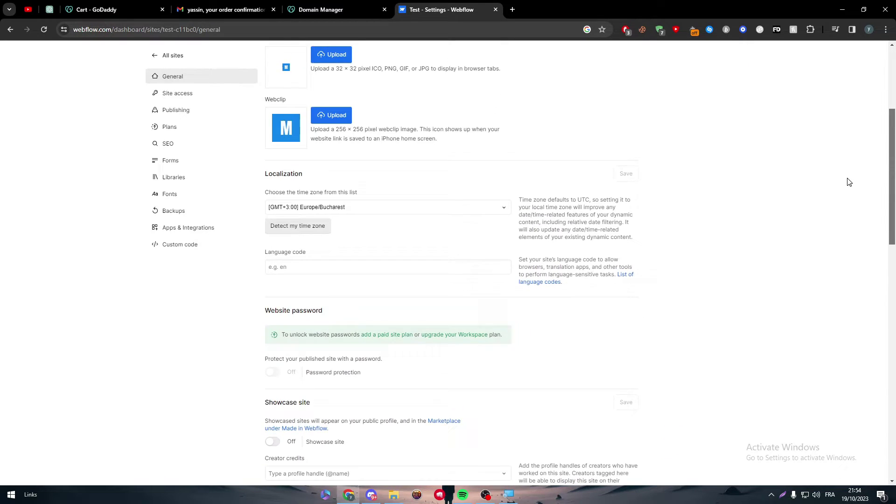
Search the settings page for 'domain', then close the find bar
{"action": "key", "text": "ctrl+f"}
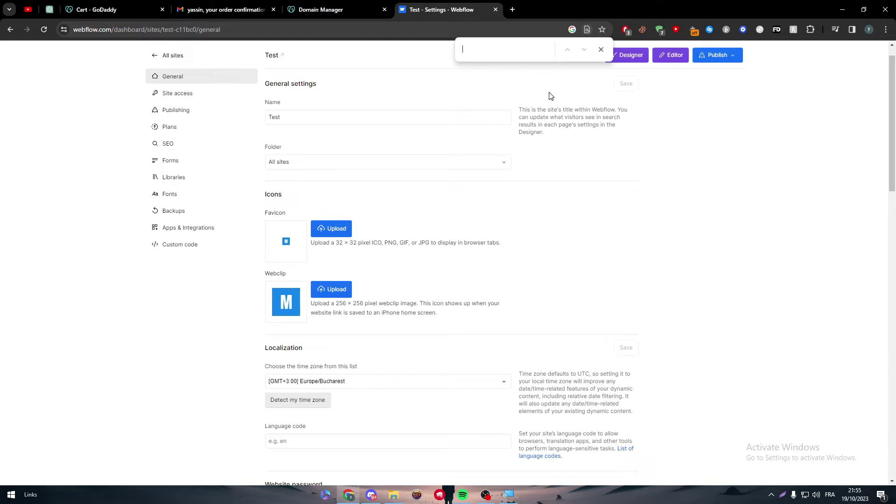
{"action": "type", "text": "domain"}
{"action": "key", "text": "BackSpace"}
{"action": "key", "text": "BackSpace"}
{"action": "key", "text": "BackSpace"}
{"action": "key", "text": "BackSpace"}
{"action": "key", "text": "BackSpace"}
{"action": "key", "text": "BackSpace"}
{"action": "scroll", "coordinate": [894, 97], "scroll_direction": "up", "scroll_amount": 1}
{"action": "left_click", "coordinate": [602, 50]}
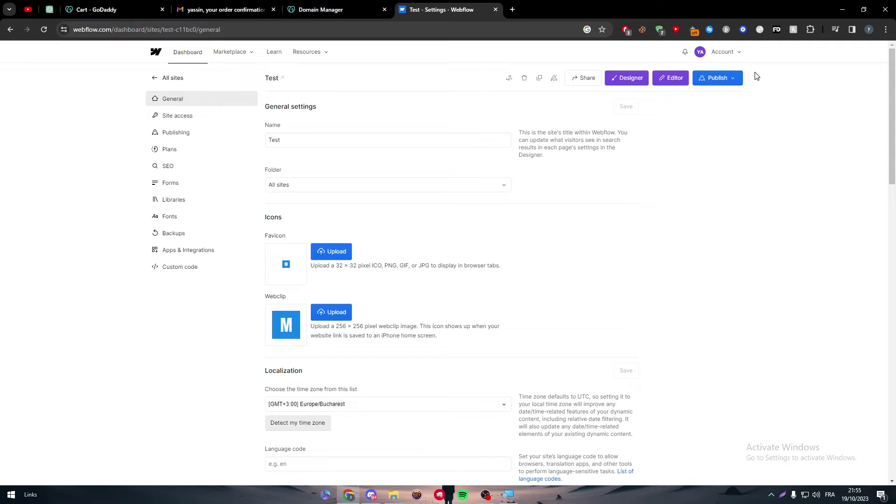
Go from Publish to the Test site's custom domain setup and select the Webflow.io domain test-c11bc0
{"action": "left_click", "coordinate": [721, 85]}
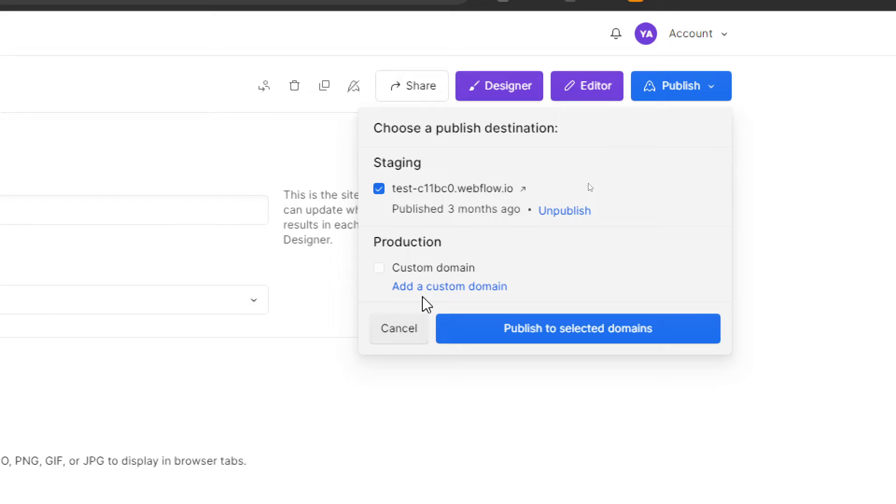
{"action": "left_click", "coordinate": [447, 289]}
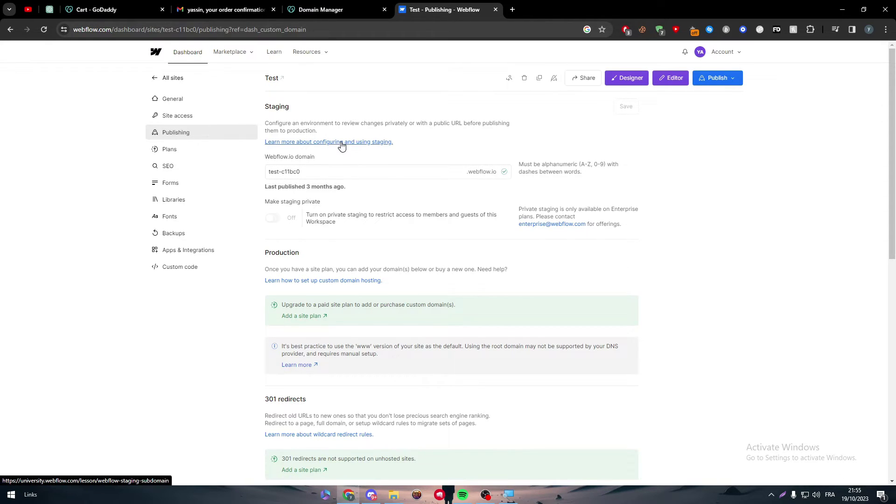
{"action": "triple_click", "coordinate": [392, 170]}
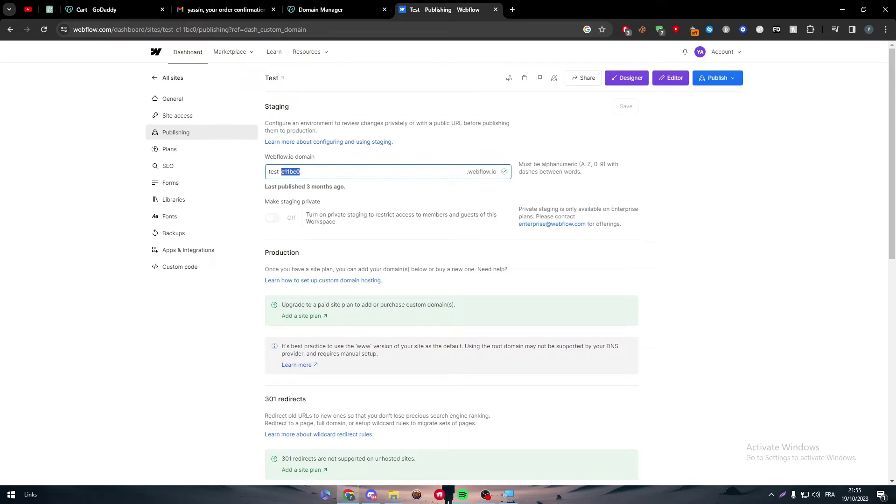
{"action": "left_click", "coordinate": [333, 163]}
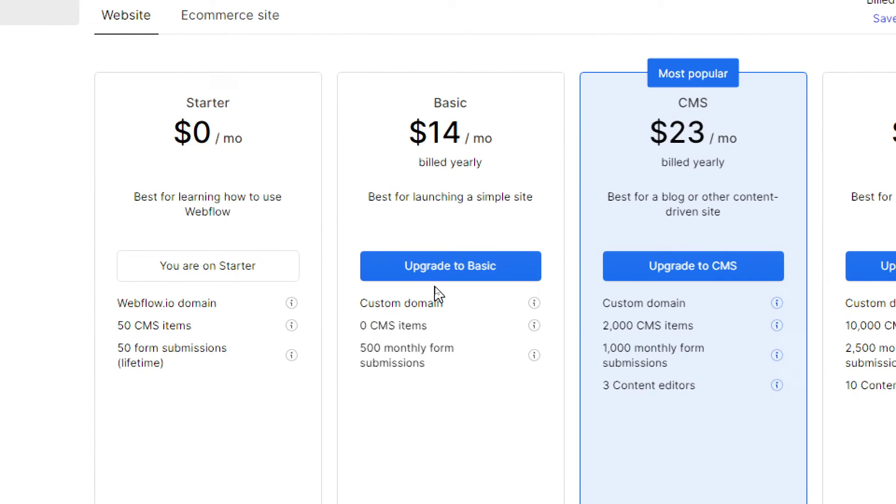
{"action": "left_click_drag", "start_coordinate": [195, 99], "coordinate": [257, 105]}
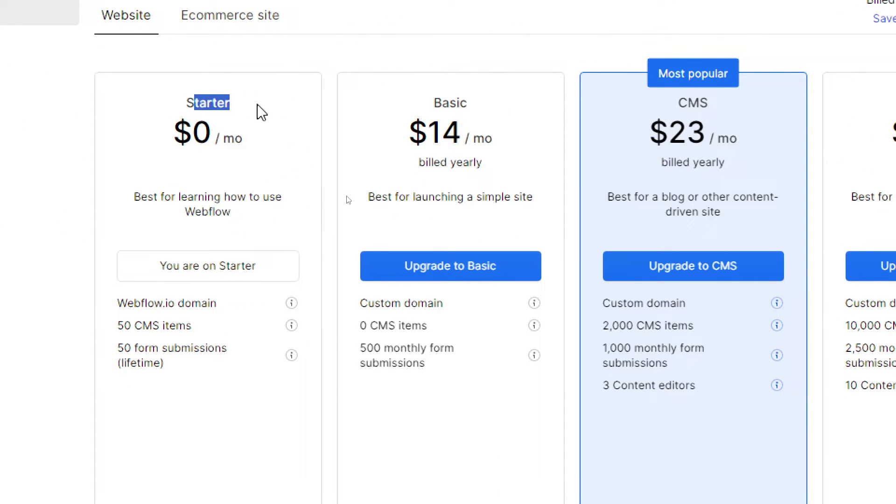
{"action": "left_click", "coordinate": [256, 104]}
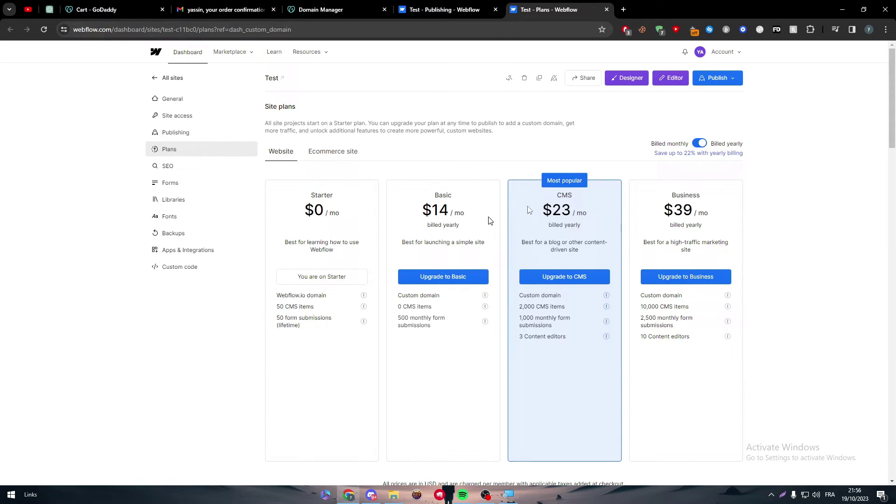
{"action": "left_click", "coordinate": [700, 143]}
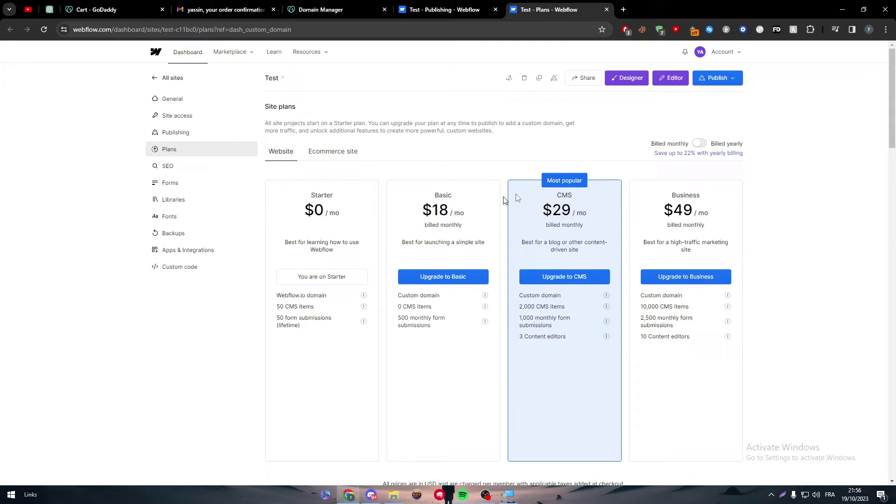
{"action": "left_click", "coordinate": [697, 145]}
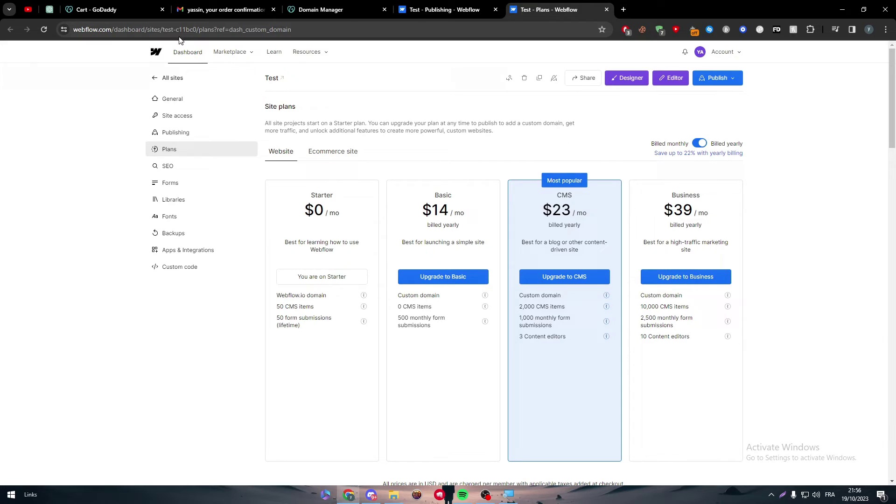
Close the GoDaddy checkout tab and open DNS management for titanltd.store from the dashboard
{"action": "left_click", "coordinate": [130, 8]}
{"action": "left_click", "coordinate": [296, 5]}
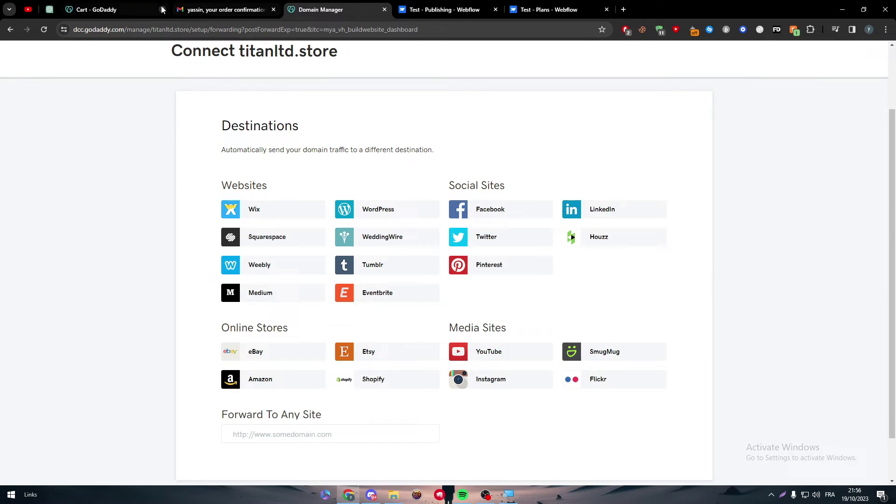
{"action": "left_click", "coordinate": [162, 10]}
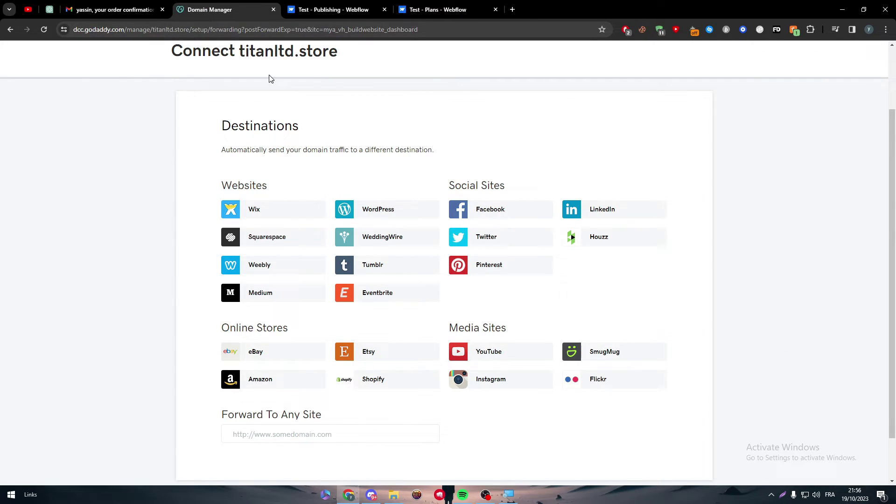
{"action": "scroll", "coordinate": [272, 75], "scroll_direction": "up", "scroll_amount": 2}
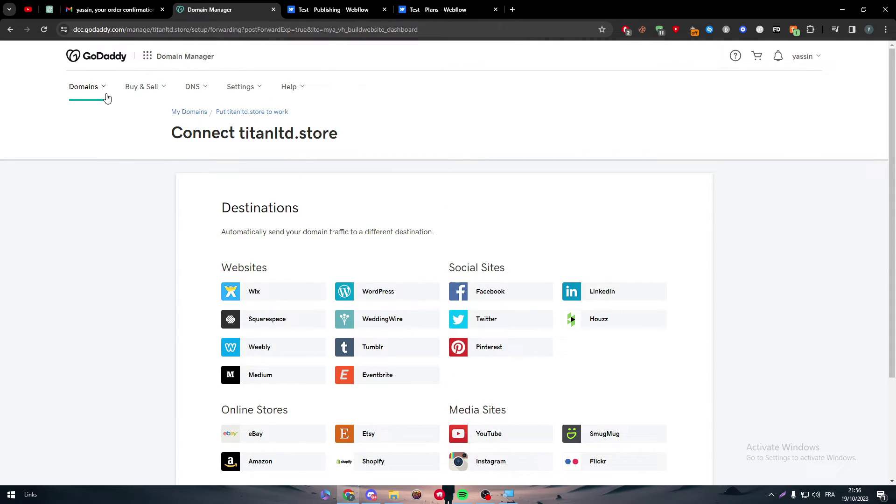
{"action": "left_click", "coordinate": [92, 66]}
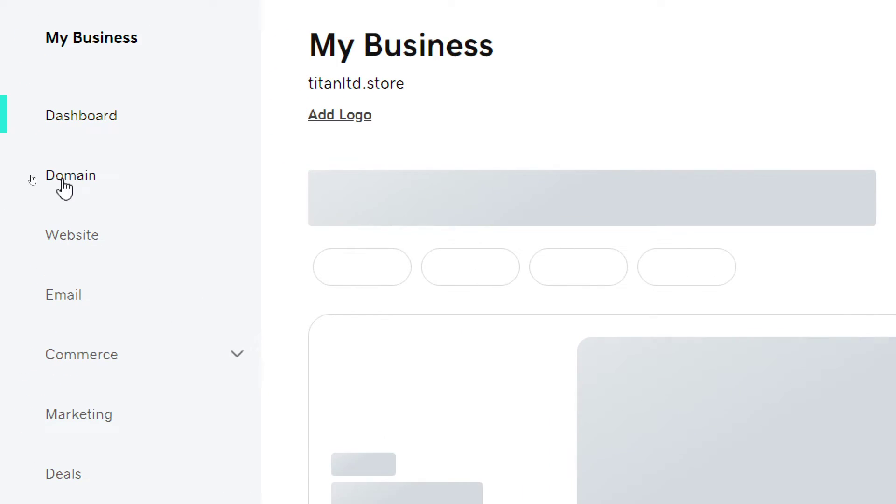
{"action": "left_click", "coordinate": [29, 176]}
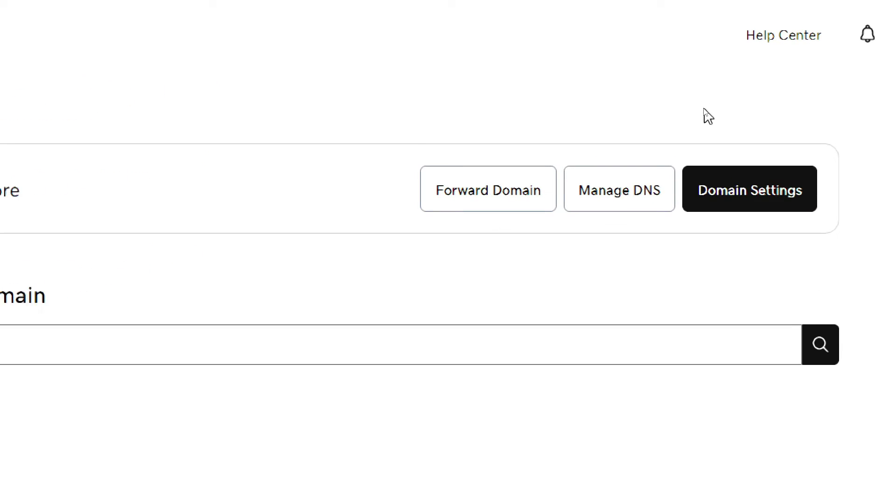
{"action": "left_click", "coordinate": [614, 208]}
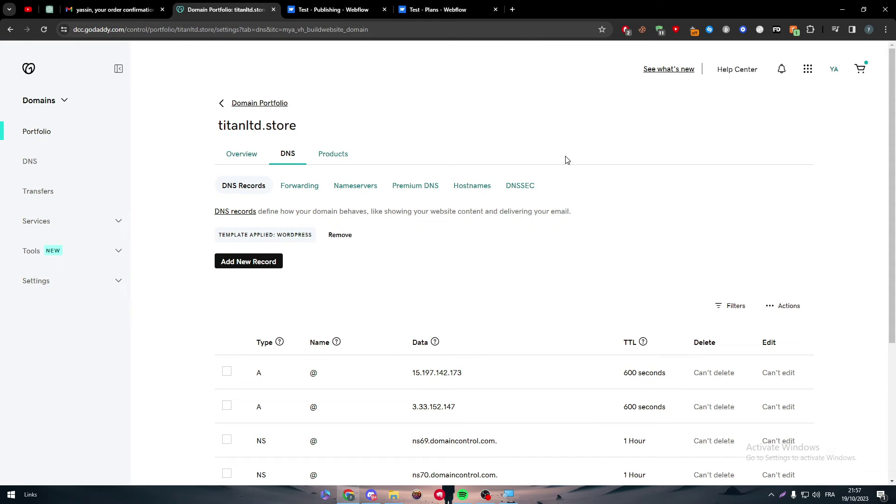
{"action": "left_click", "coordinate": [362, 188]}
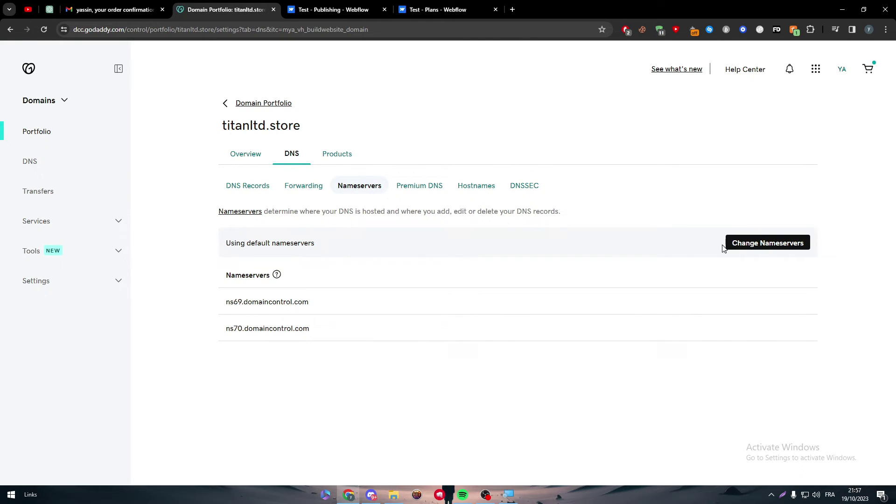
{"action": "left_click", "coordinate": [791, 248]}
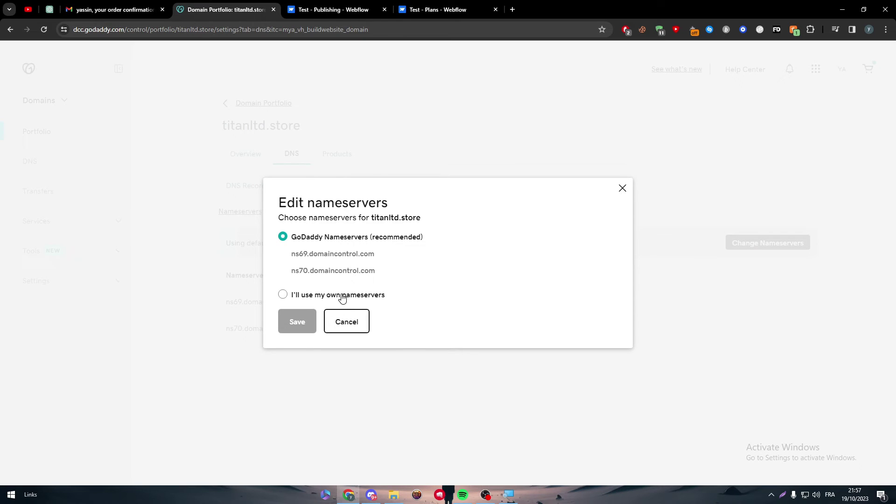
{"action": "left_click", "coordinate": [342, 295]}
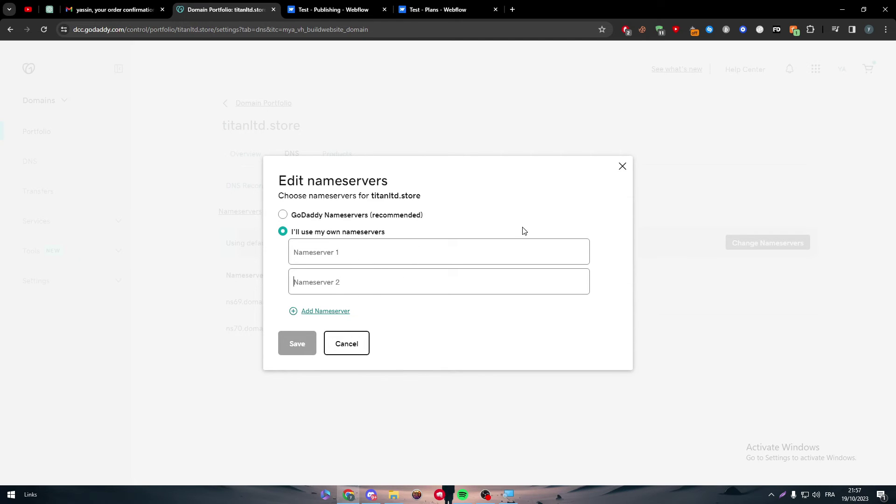
{"action": "left_click", "coordinate": [622, 166]}
{"action": "left_click", "coordinate": [265, 191]}
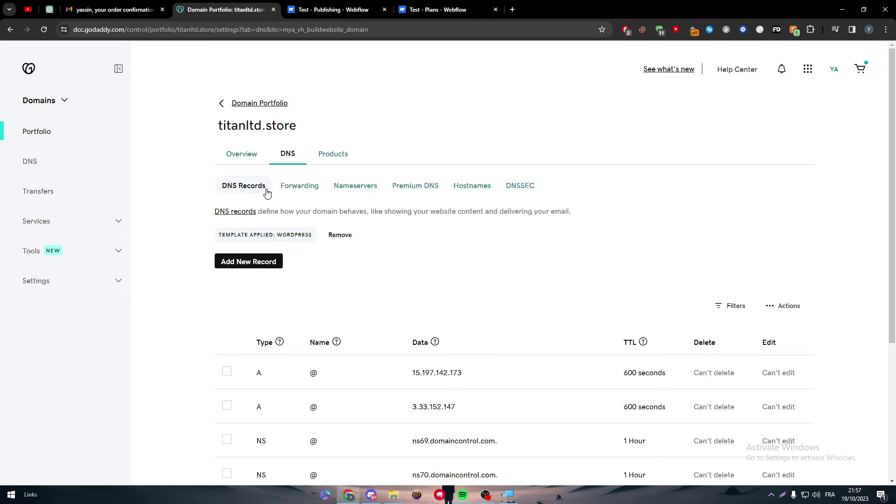
{"action": "scroll", "coordinate": [607, 177], "scroll_direction": "down", "scroll_amount": 4}
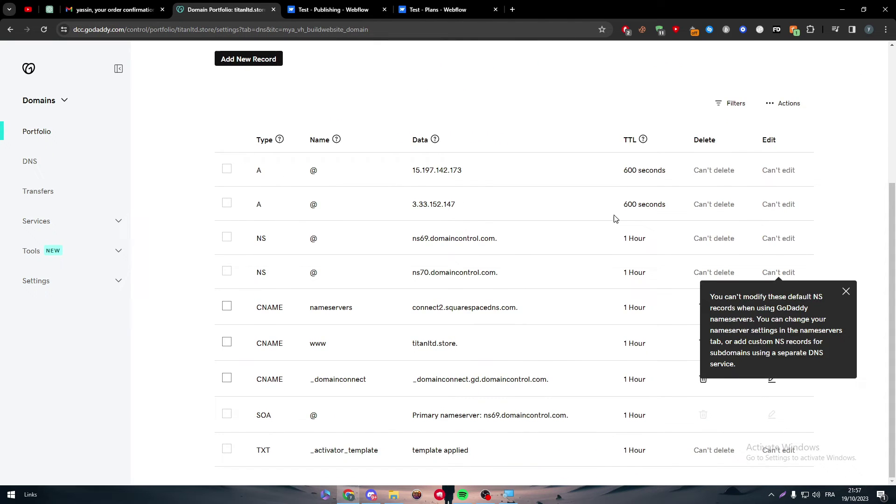
{"action": "scroll", "coordinate": [597, 210], "scroll_direction": "up", "scroll_amount": 4}
{"action": "scroll", "coordinate": [856, 212], "scroll_direction": "down", "scroll_amount": 4}
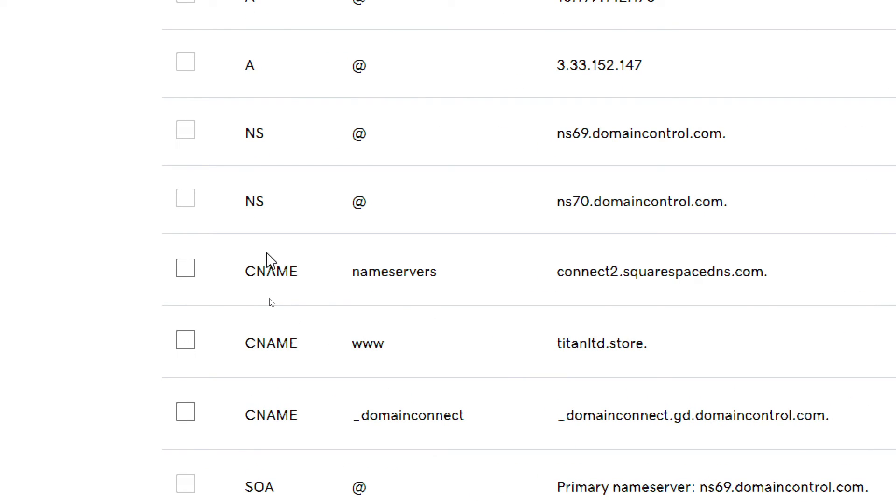
{"action": "scroll", "coordinate": [689, 267], "scroll_direction": "up", "scroll_amount": 3}
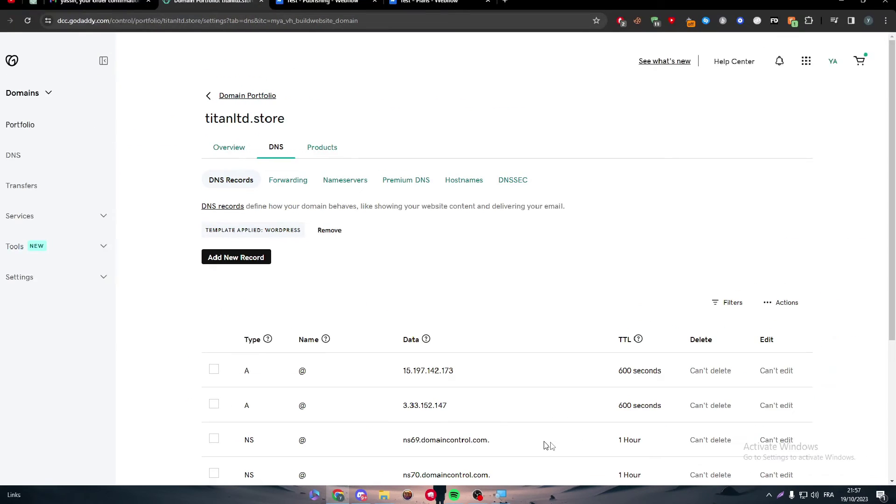
{"action": "left_click_drag", "start_coordinate": [895, 220], "coordinate": [876, 316]}
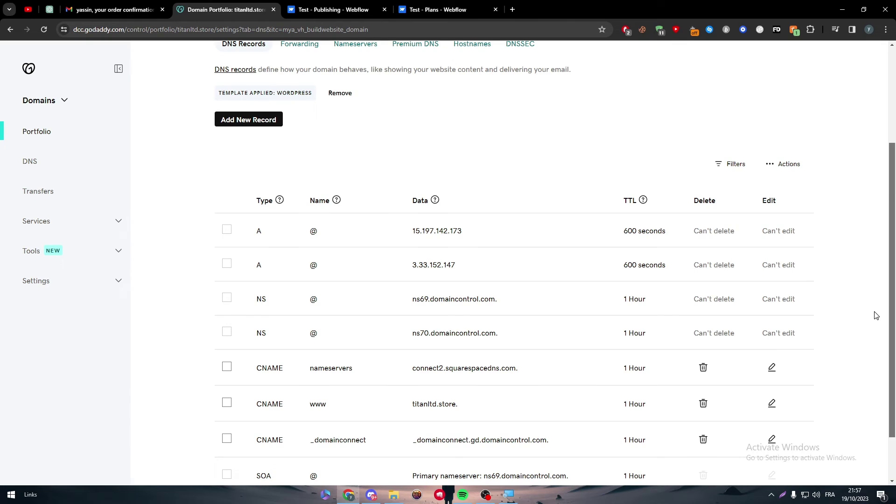
Add a new AAAA DNS record and enter @ as its Name
{"action": "scroll", "coordinate": [310, 164], "scroll_direction": "up", "scroll_amount": 1}
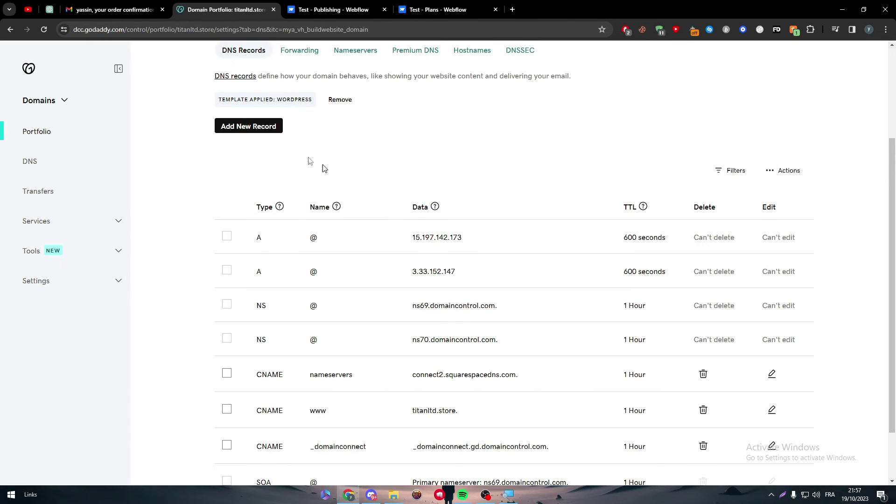
{"action": "left_click", "coordinate": [269, 135]}
{"action": "left_click", "coordinate": [255, 188]}
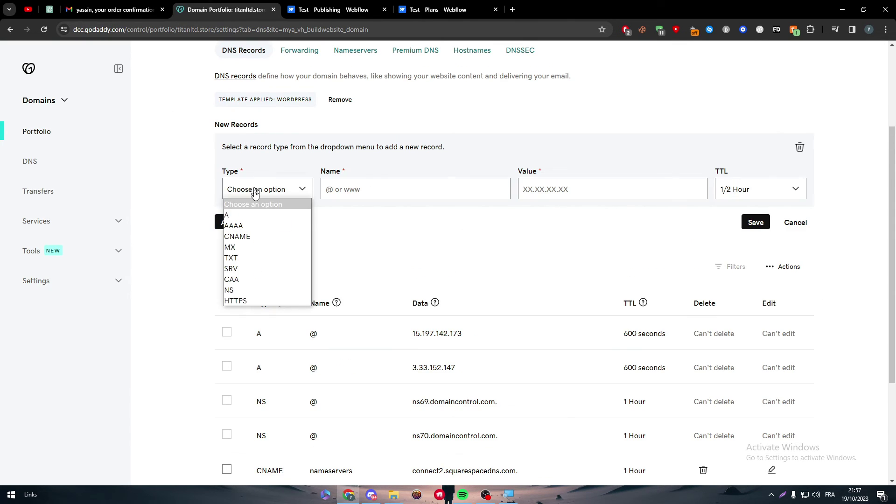
{"action": "left_click", "coordinate": [242, 227]}
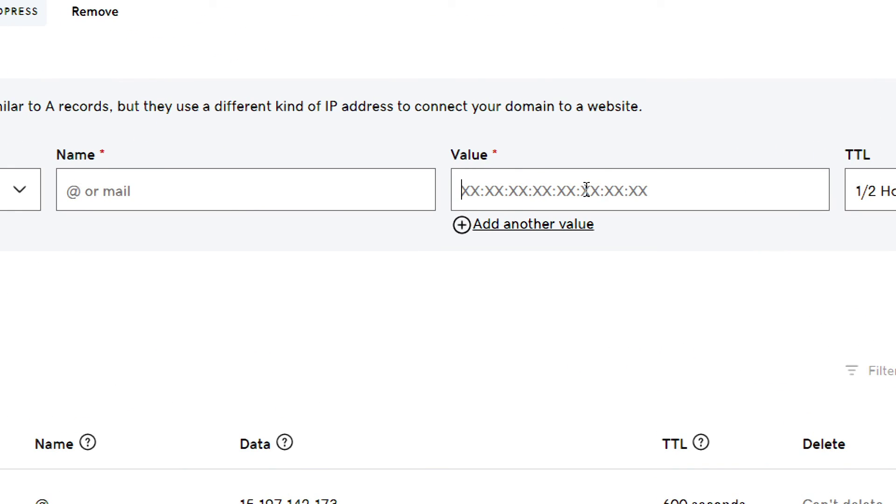
{"action": "left_click", "coordinate": [297, 182]}
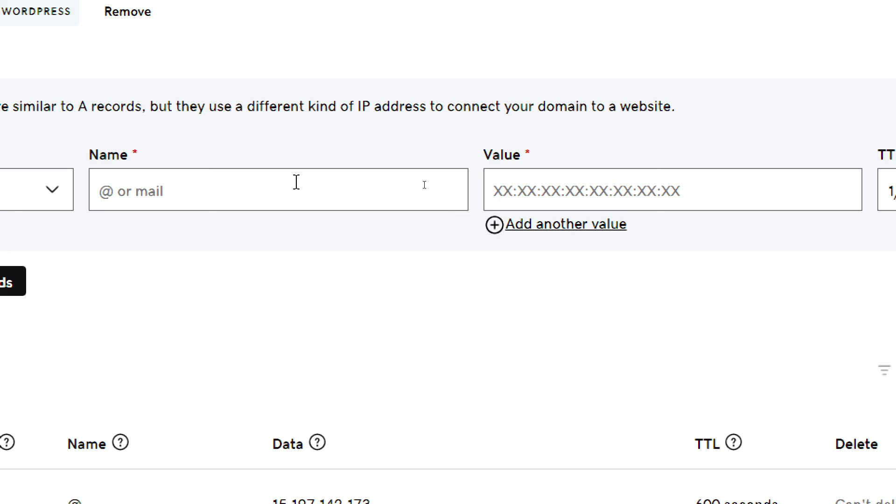
{"action": "type", "text": "@"}
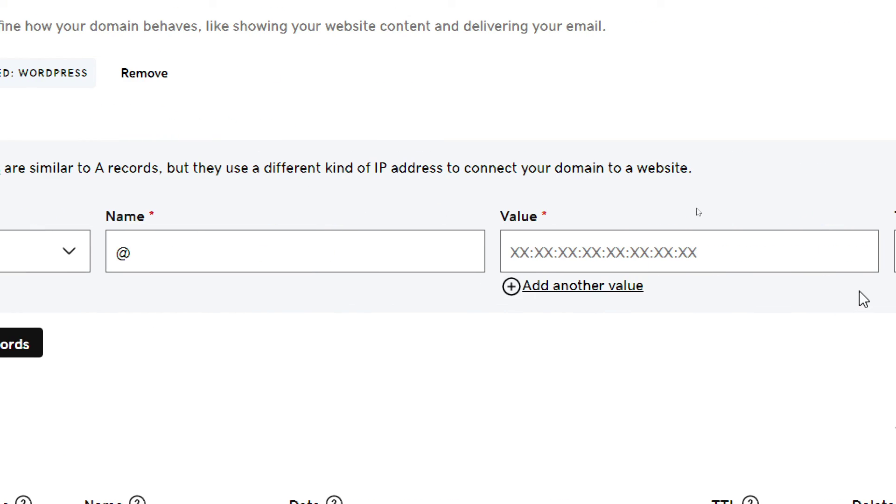